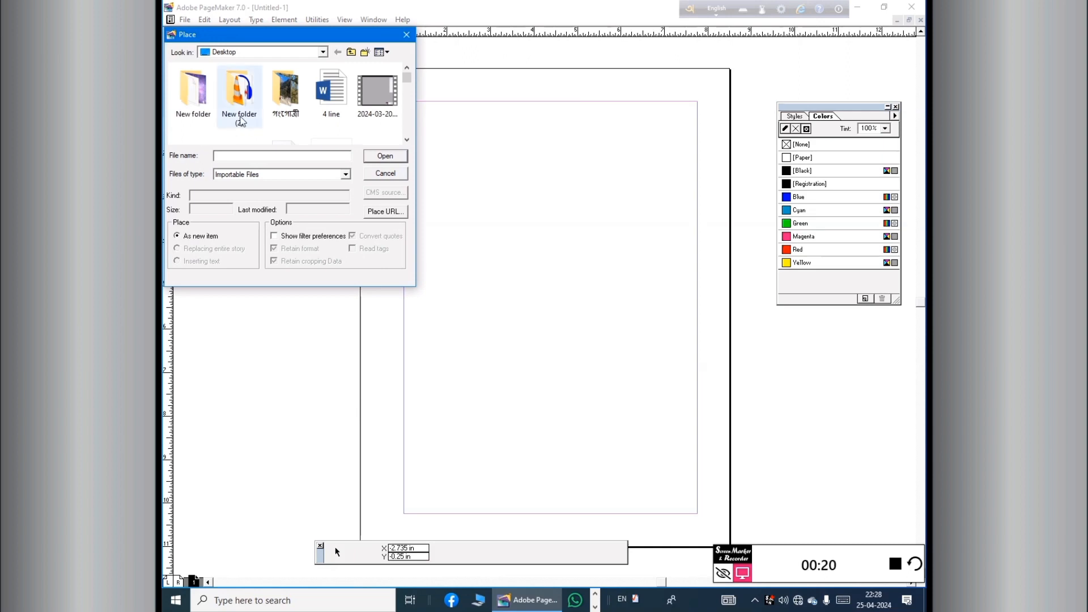
- Place the desktop qutub-minar picture with a complete copy in the publication, filling the upper page margins at about 6.6 by 5.5 in
scroll(242, 118, down, 3)
scroll(247, 118, down, 5)
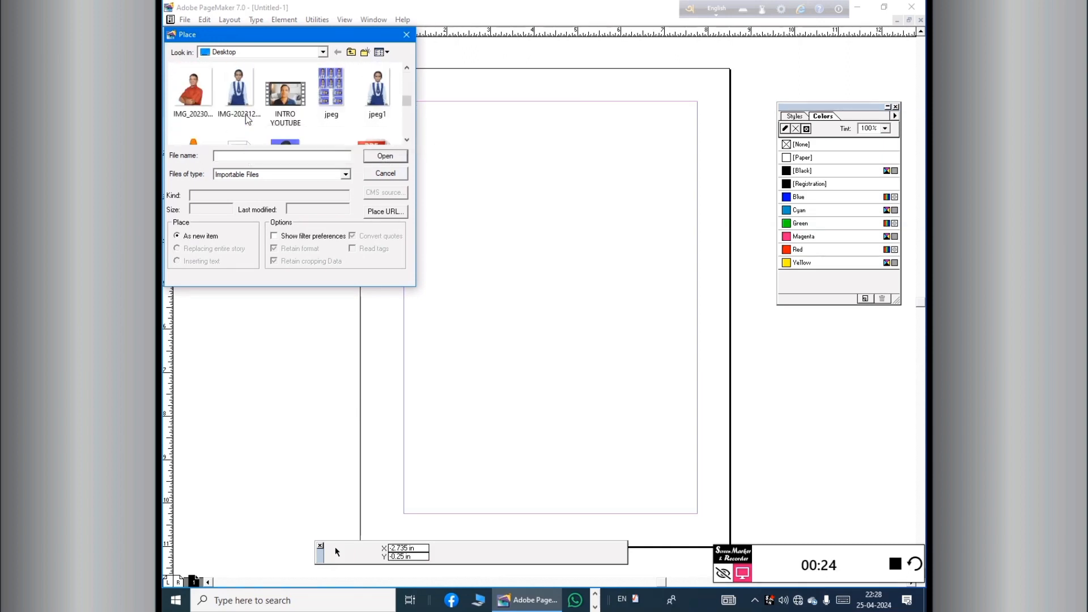
scroll(247, 119, down, 6)
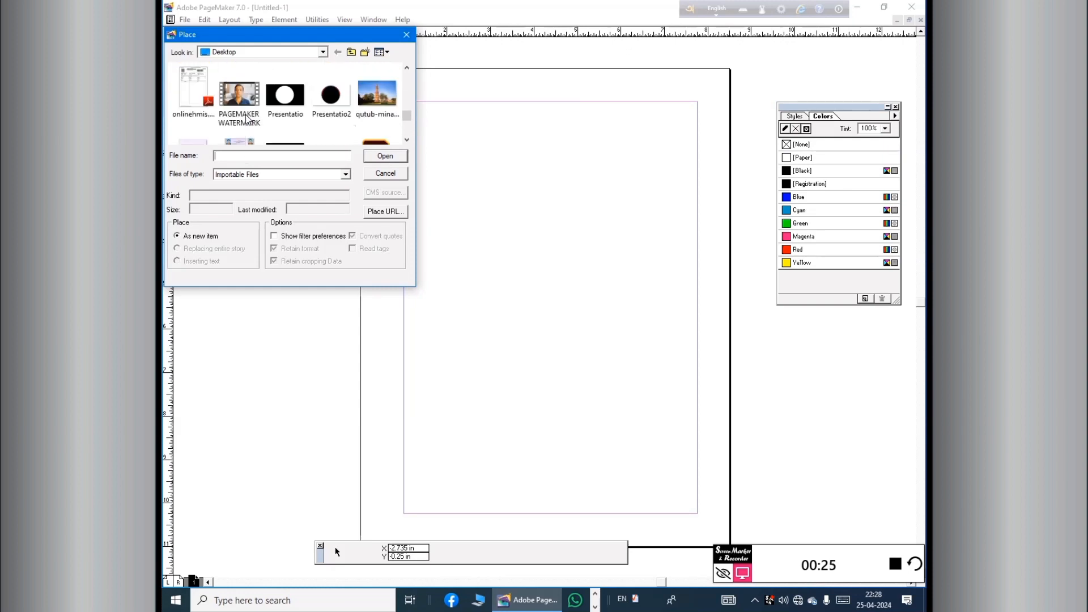
click(379, 97)
click(385, 156)
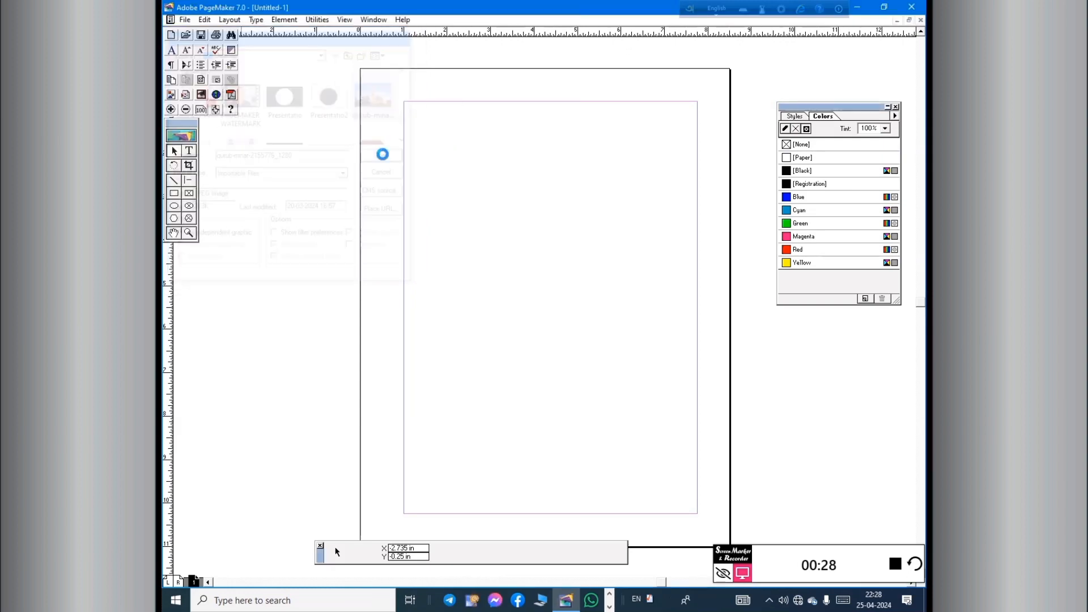
click(521, 304)
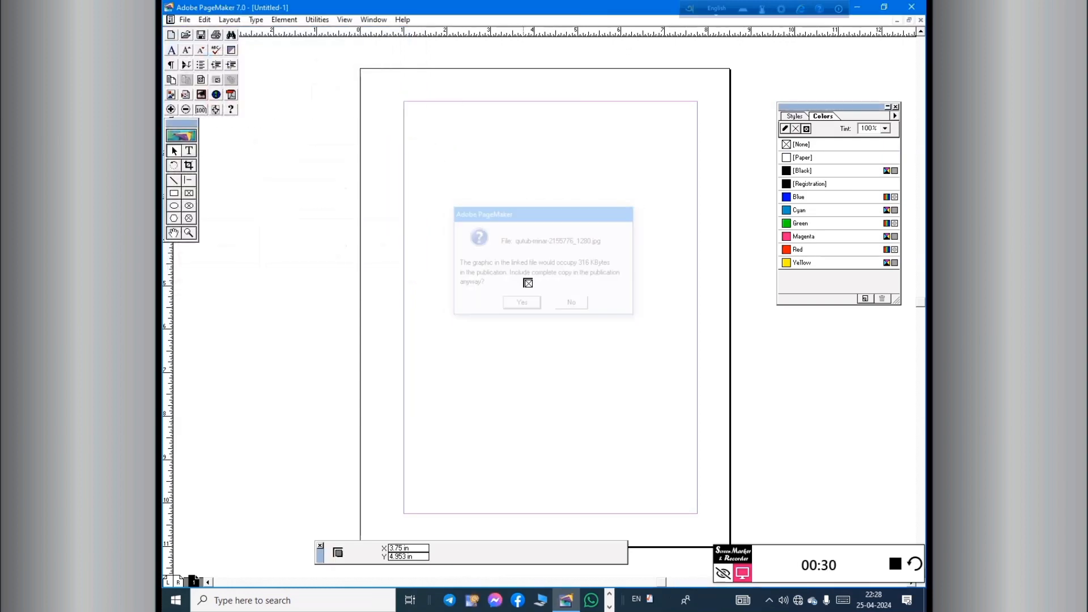
drag(409, 106, 702, 347)
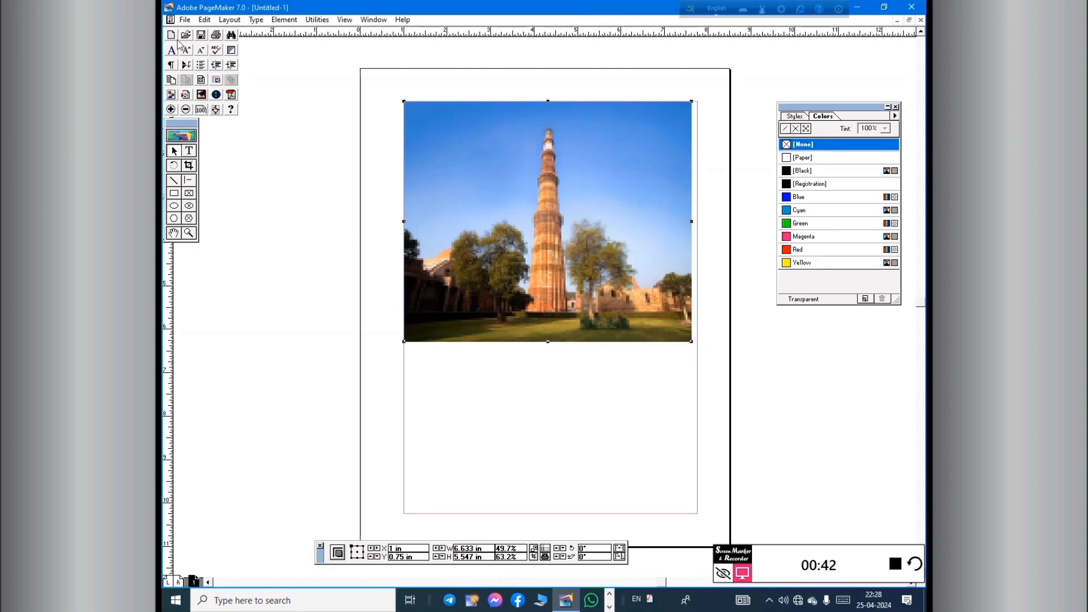
- Set the graphics display preference to High resolution and define the standard display by Resolution at 100%
click(185, 20)
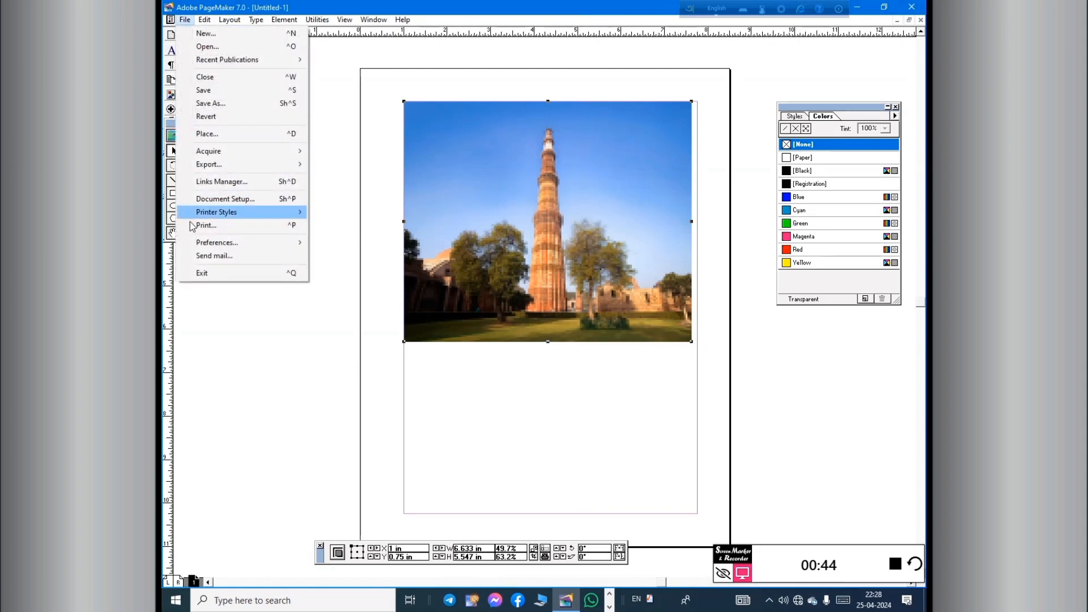
mouse_move(239, 248)
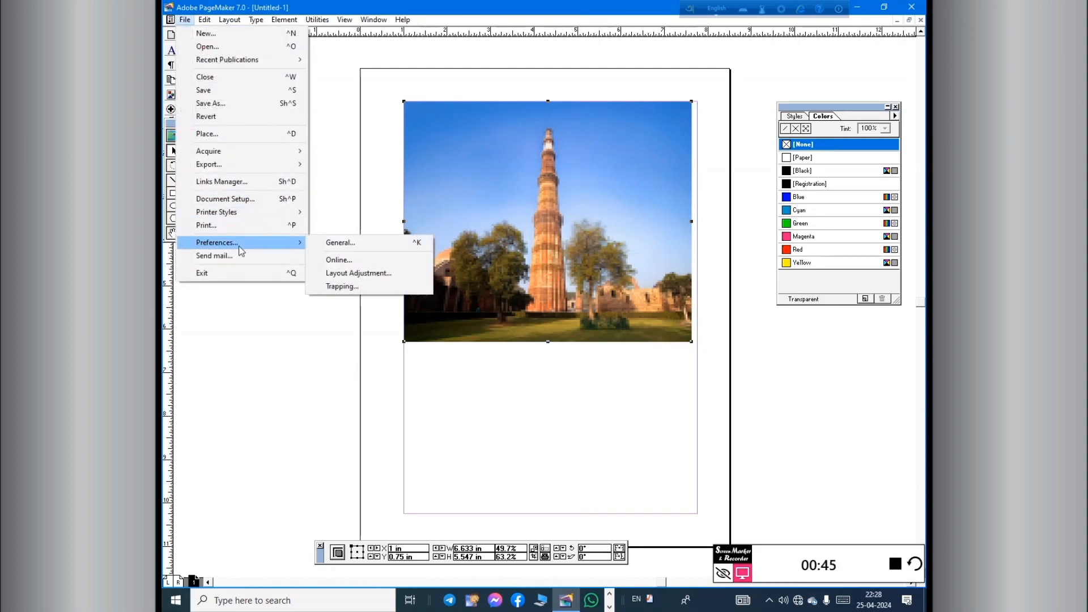
click(338, 244)
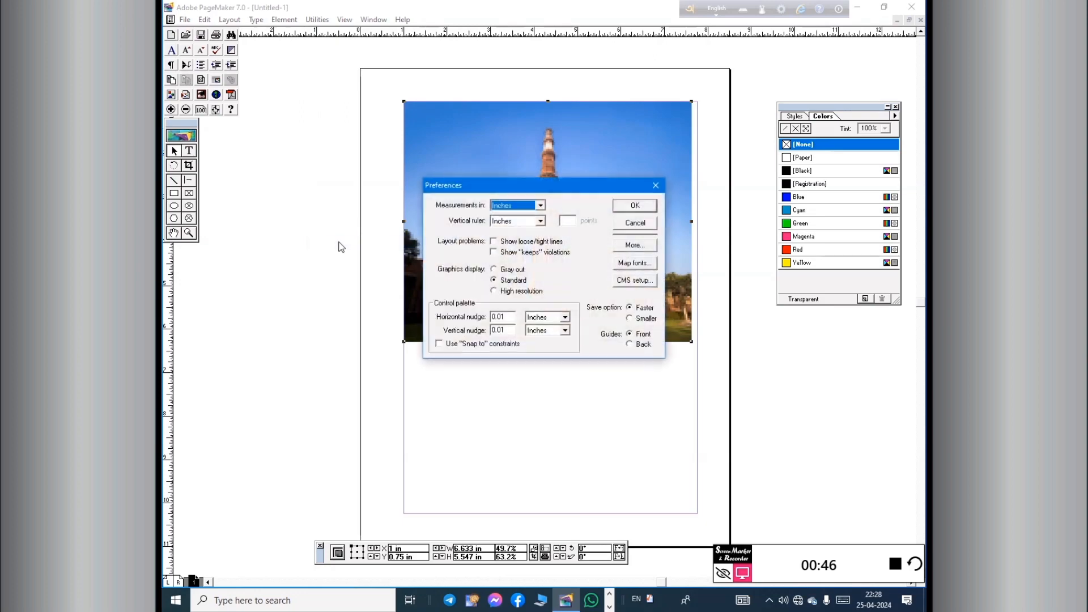
click(495, 291)
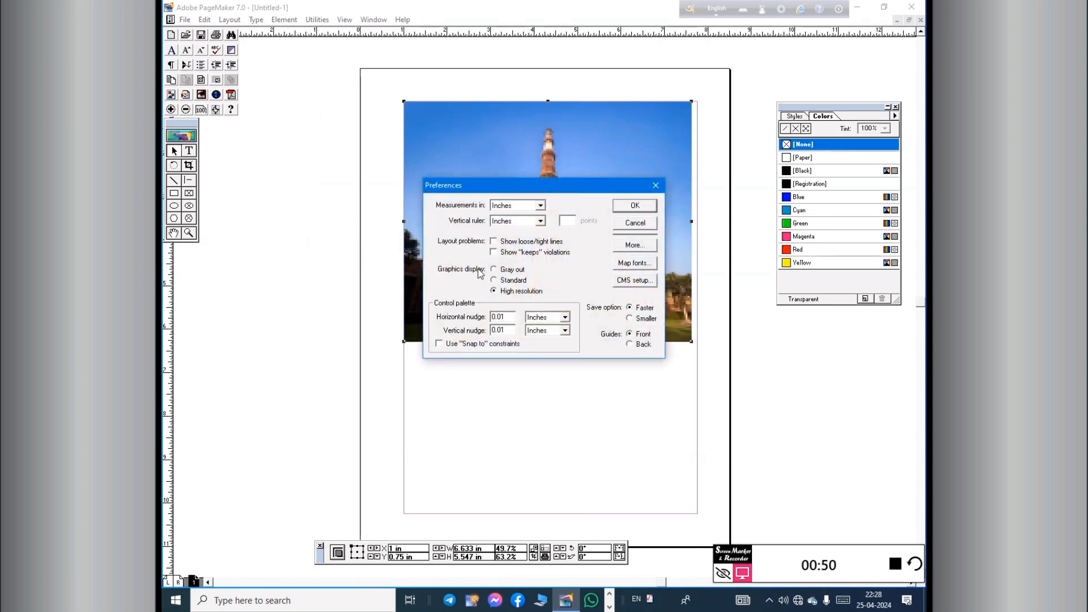
click(638, 245)
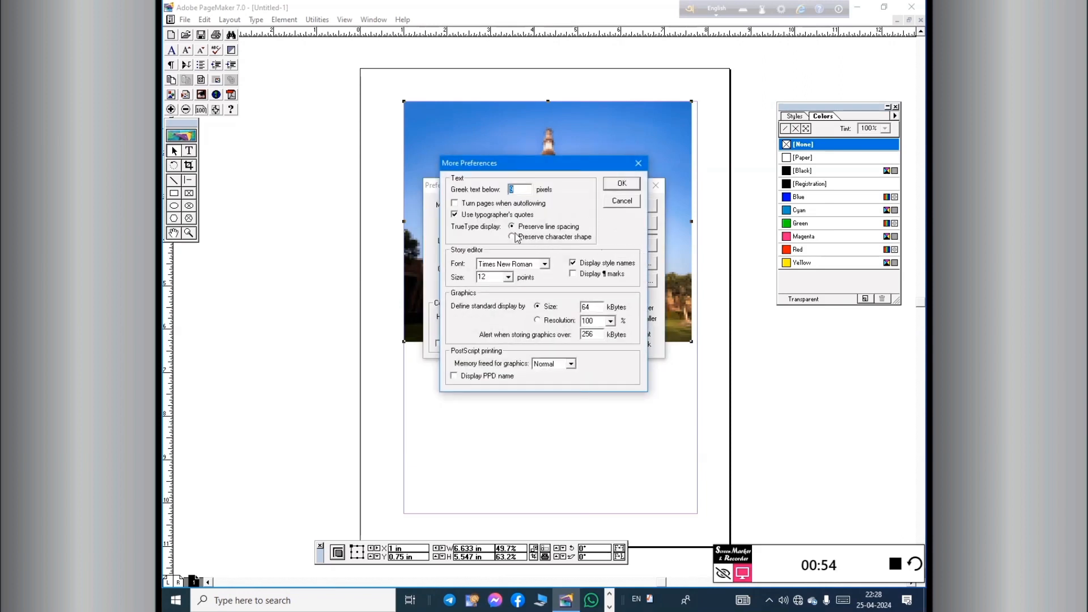
click(537, 320)
click(622, 184)
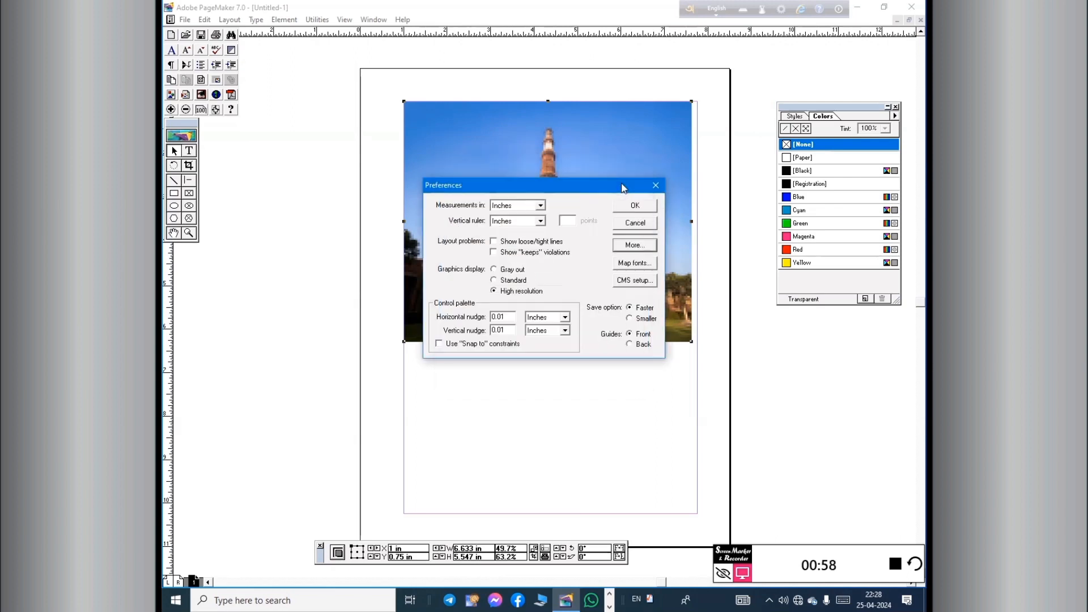
click(632, 204)
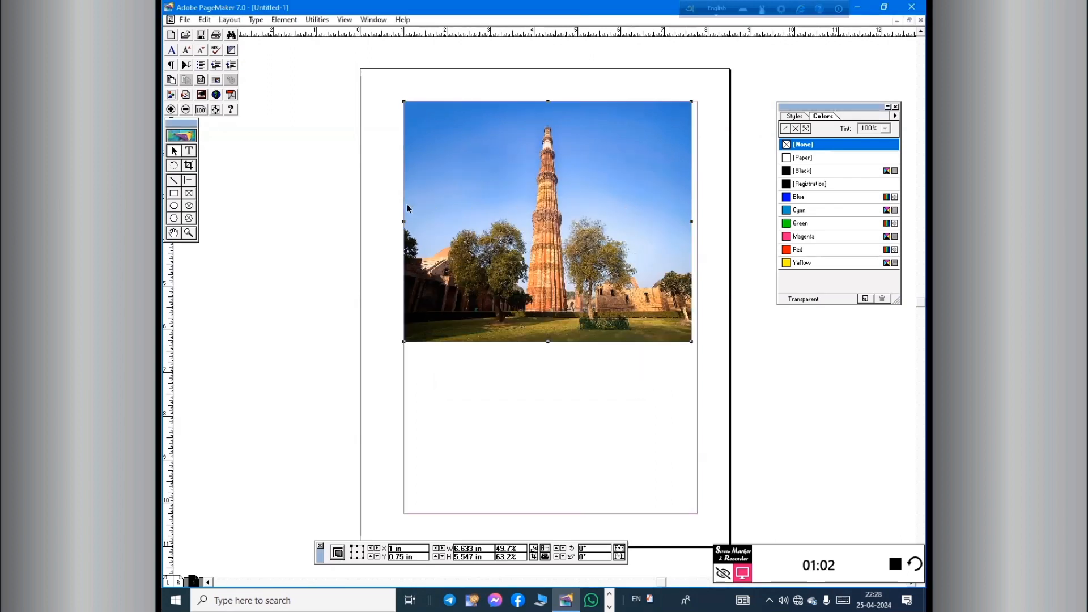
- Add a text block reading "qutub miner" across the upper part of the picture
click(189, 151)
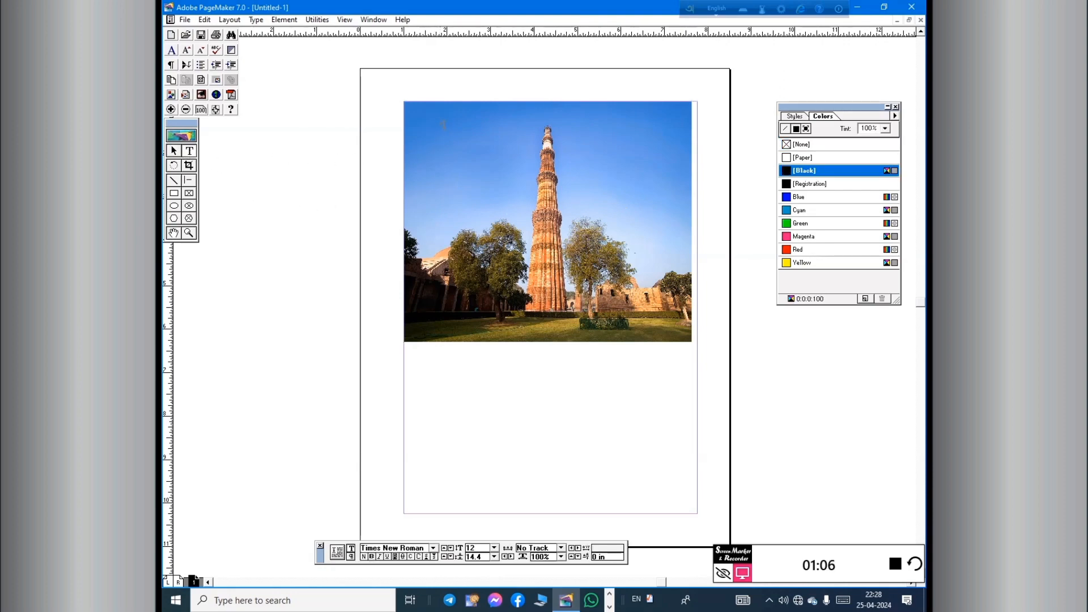
drag(443, 124, 667, 159)
text(u)
text(n)
text( m)
text(iner)
- Format the "qutub miner" text as 48 pt in all caps
drag(446, 127, 476, 127)
click(494, 547)
click(493, 537)
click(493, 537)
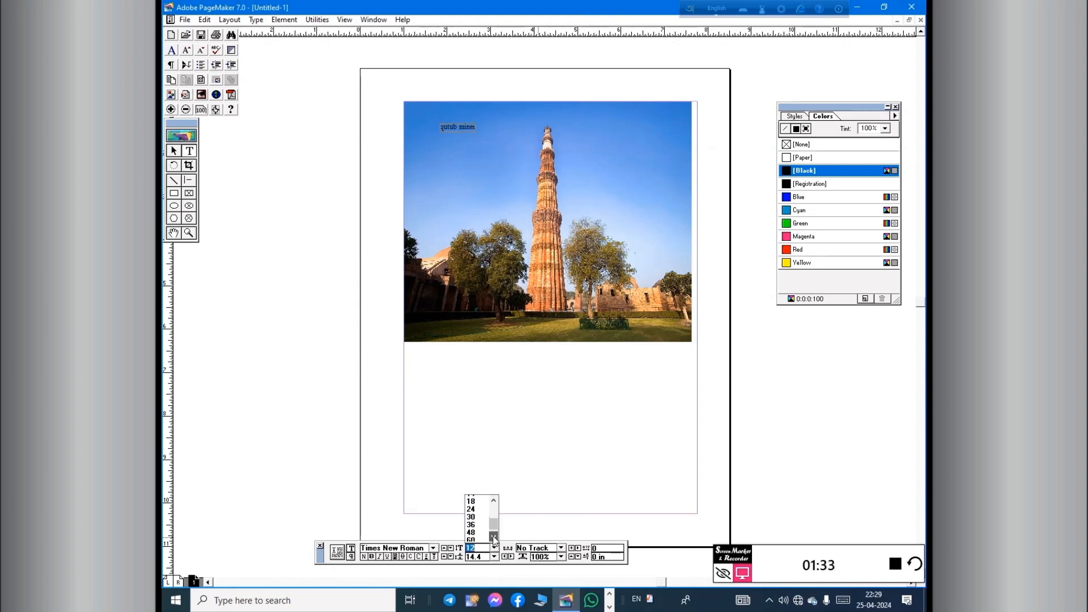
click(472, 531)
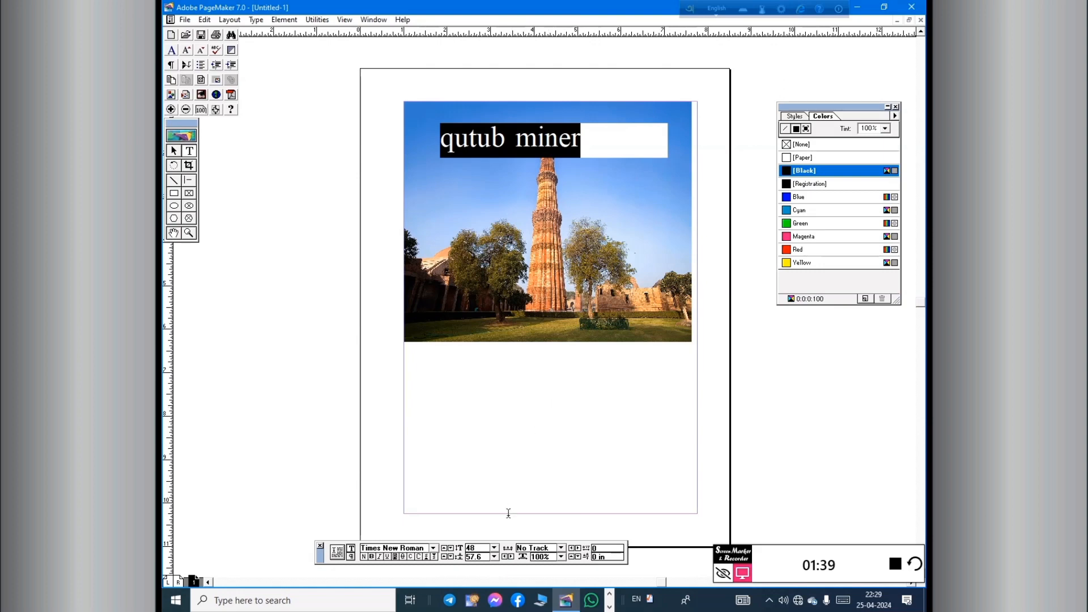
click(420, 558)
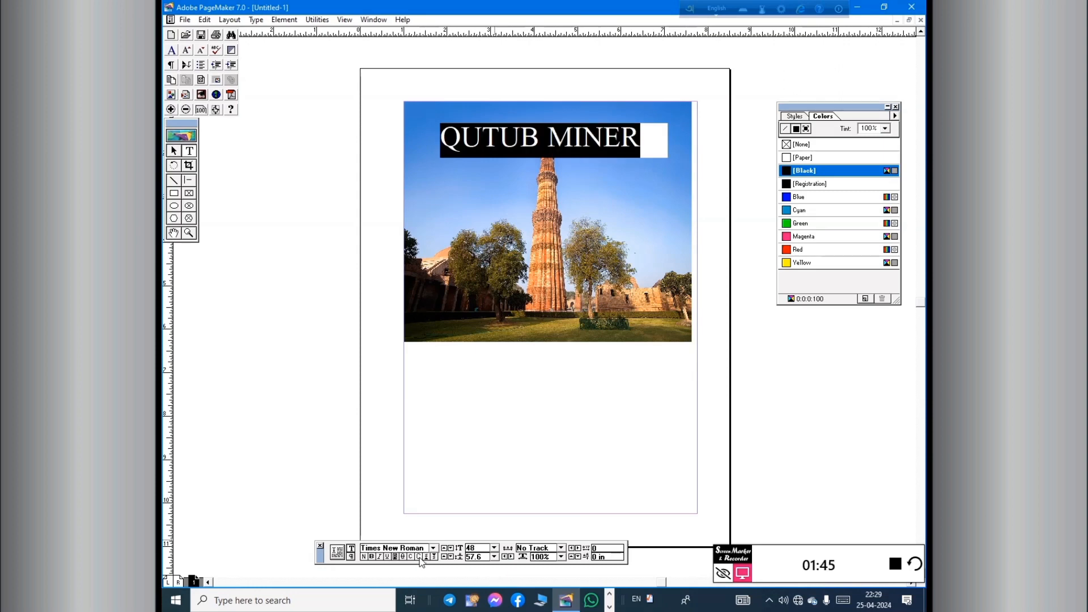
- Colour the title Yellow and move it up near the picture's top edge, to about X 1.78 in, Y 0.92 in
click(792, 266)
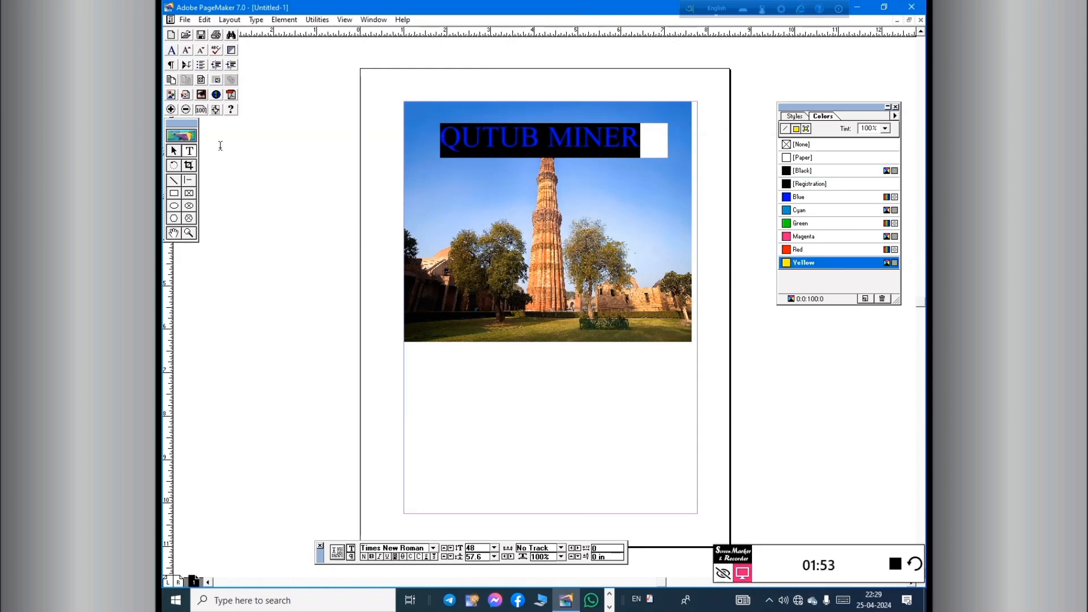
click(173, 150)
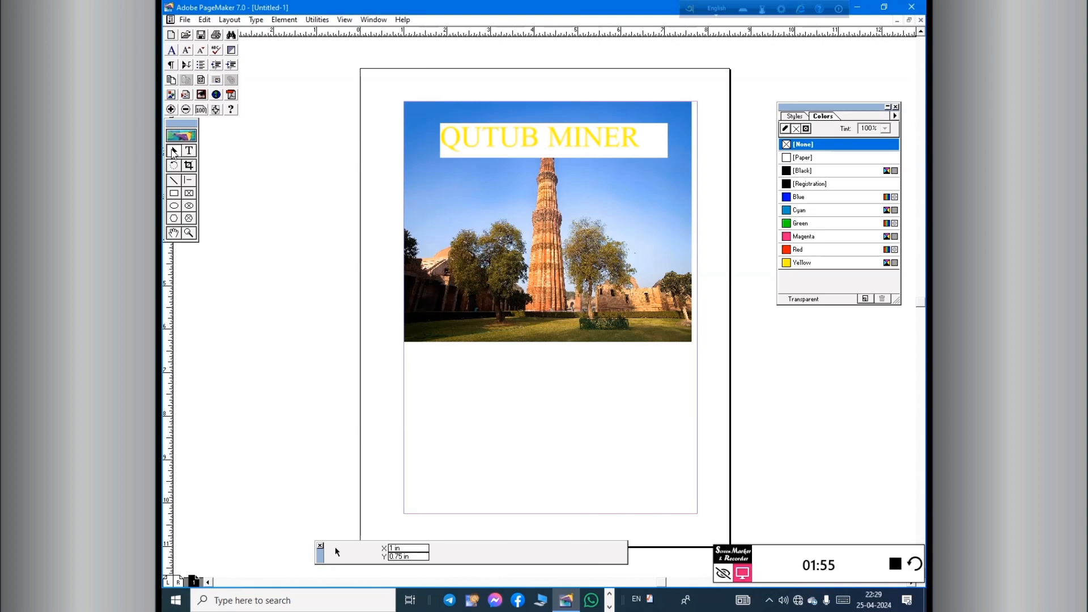
click(521, 141)
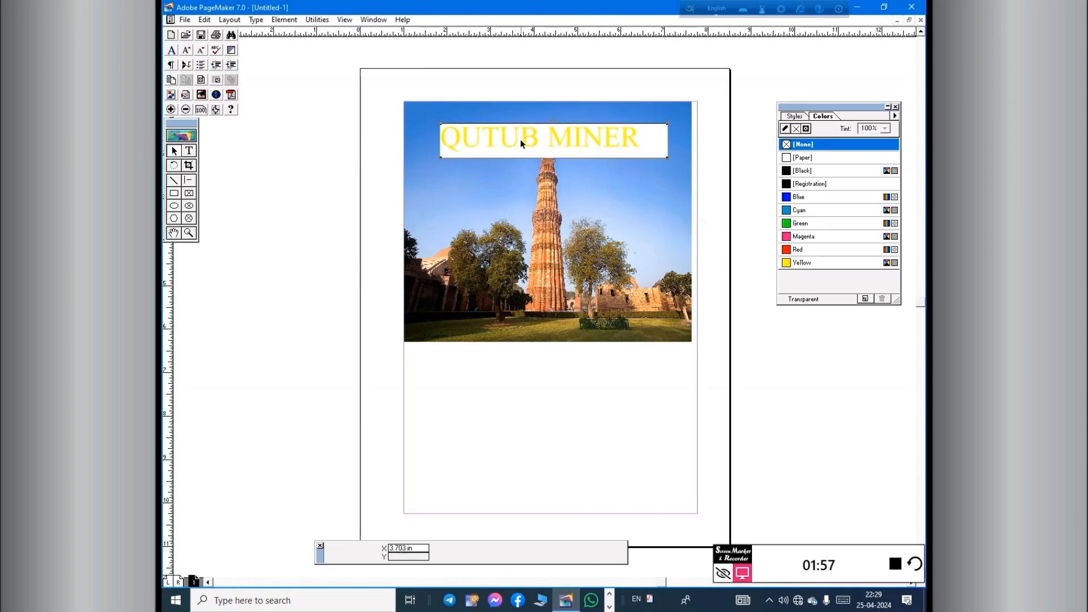
mouse_move(520, 139)
mouse_down()
mouse_move(483, 151)
mouse_move(517, 128)
mouse_up()
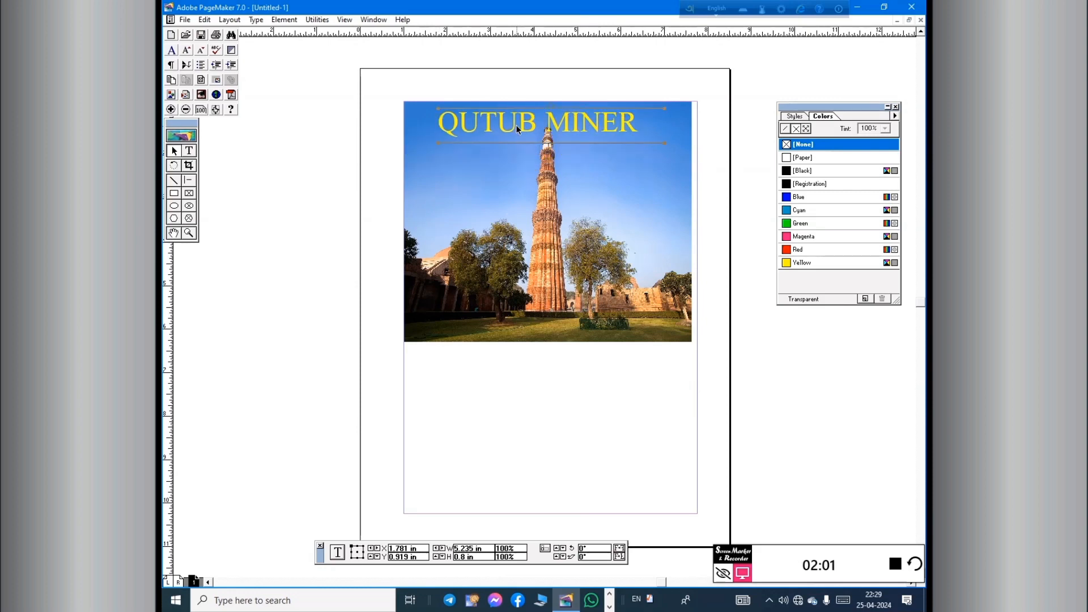
- Apply Yellow with a 55% tint to the QUTUB MINER title text
click(189, 150)
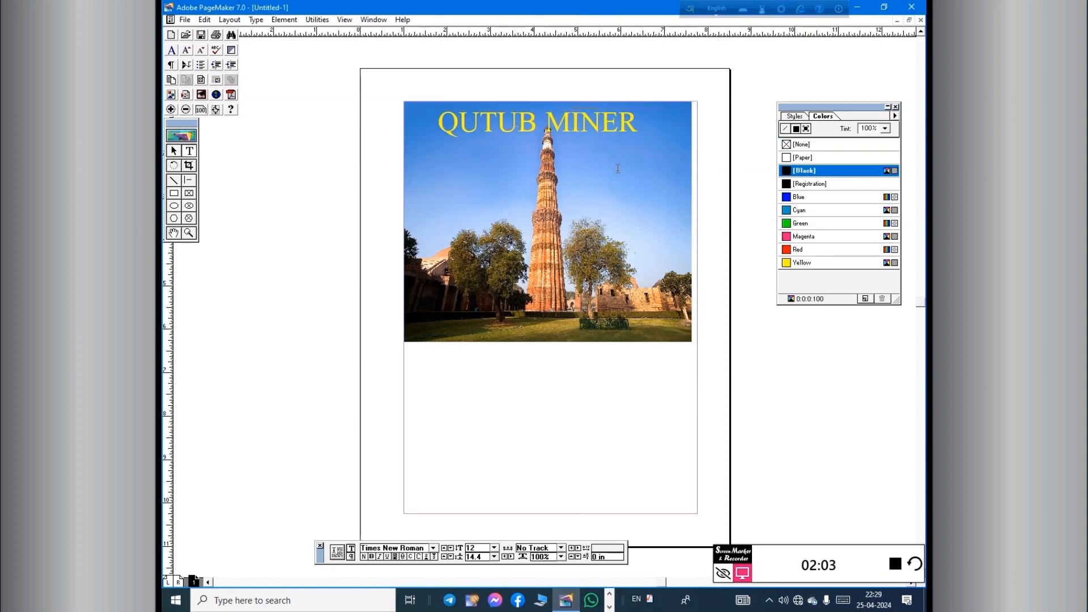
drag(638, 123, 438, 125)
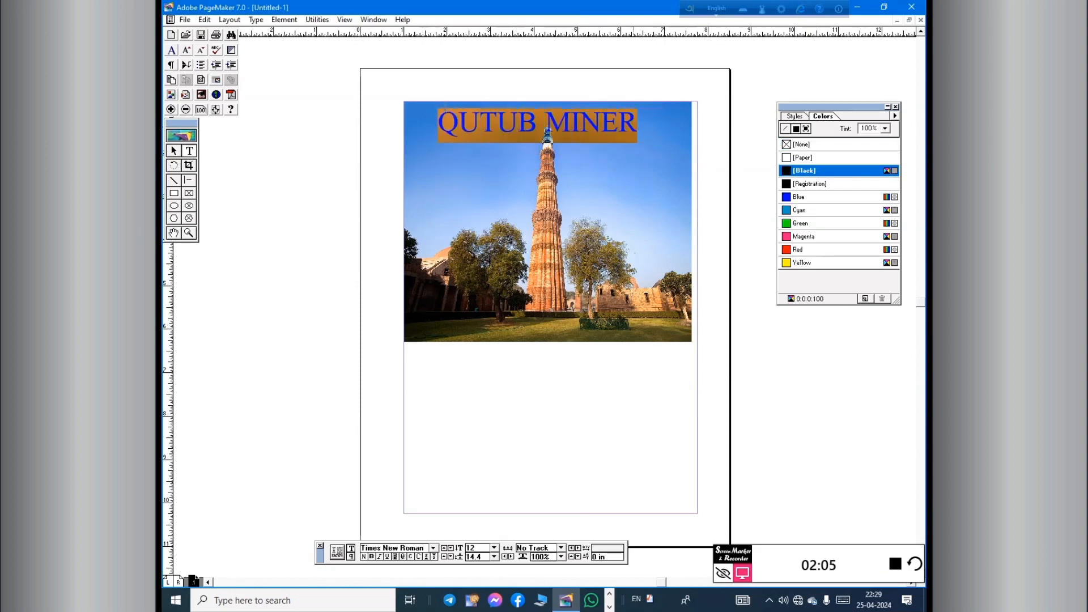
click(803, 262)
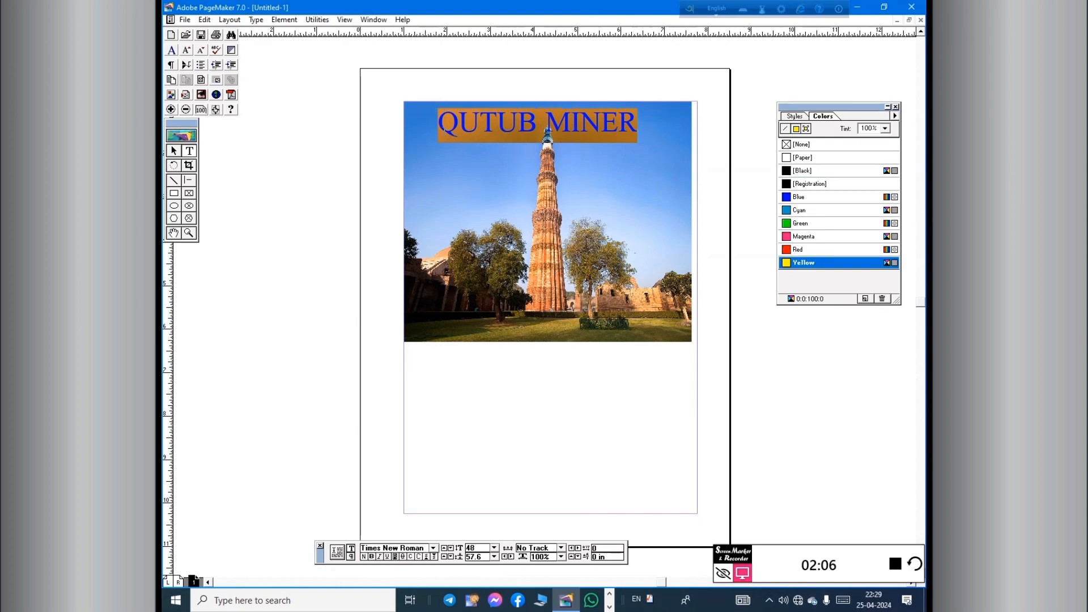
click(885, 129)
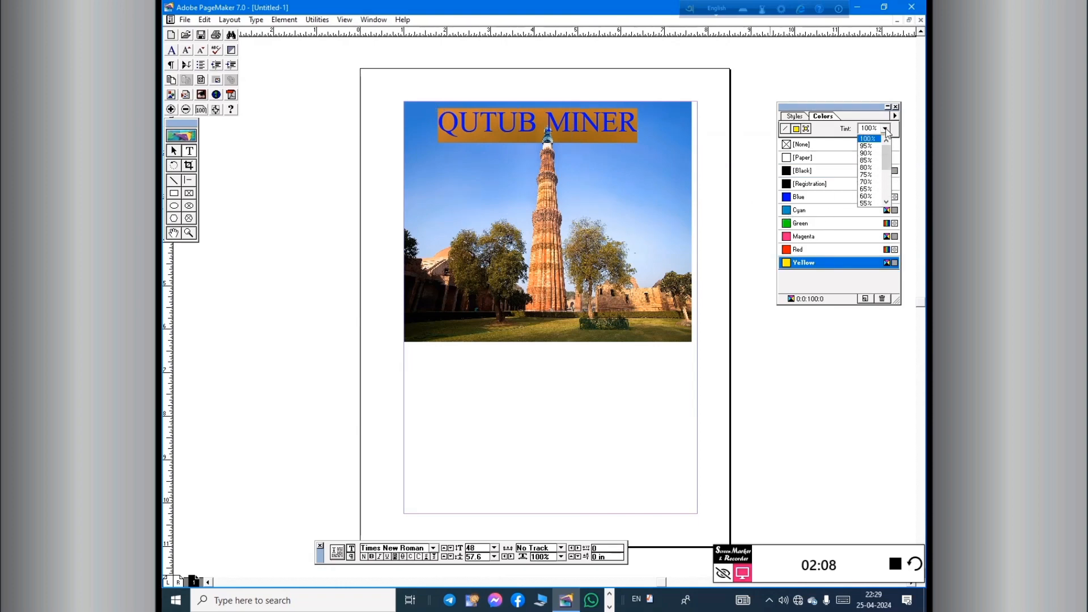
click(868, 204)
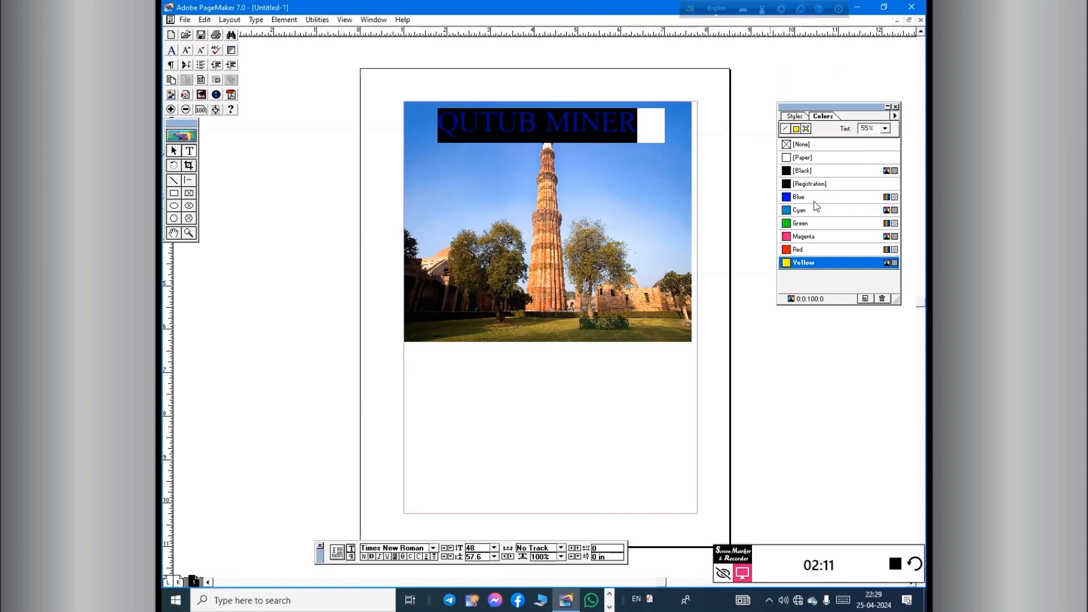
click(714, 183)
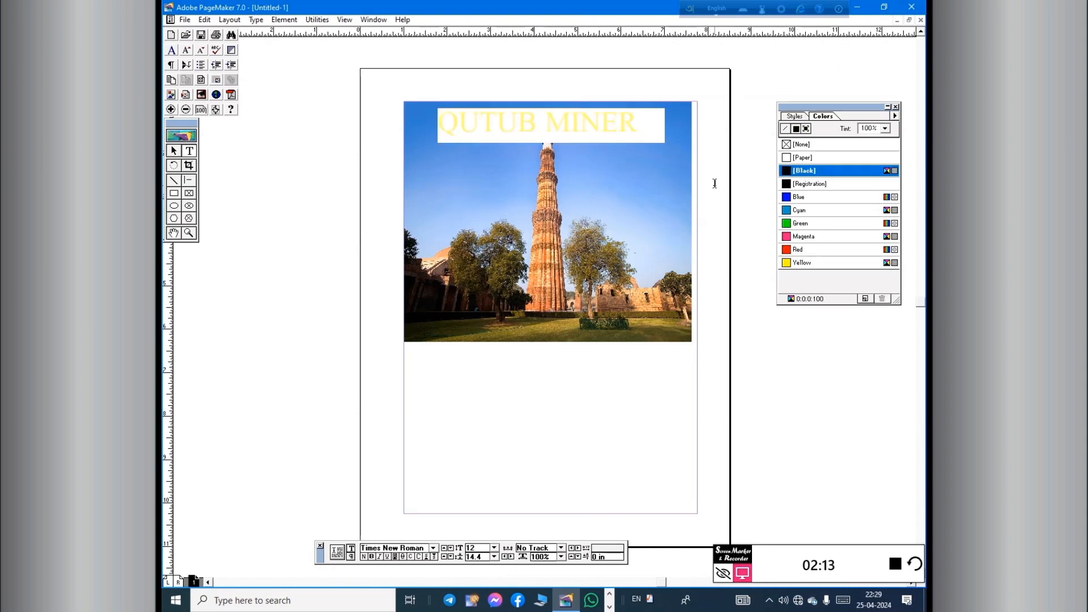
- Set the tint of the yellow QUTUB MINER title text back to 100%
drag(639, 128, 440, 113)
click(801, 262)
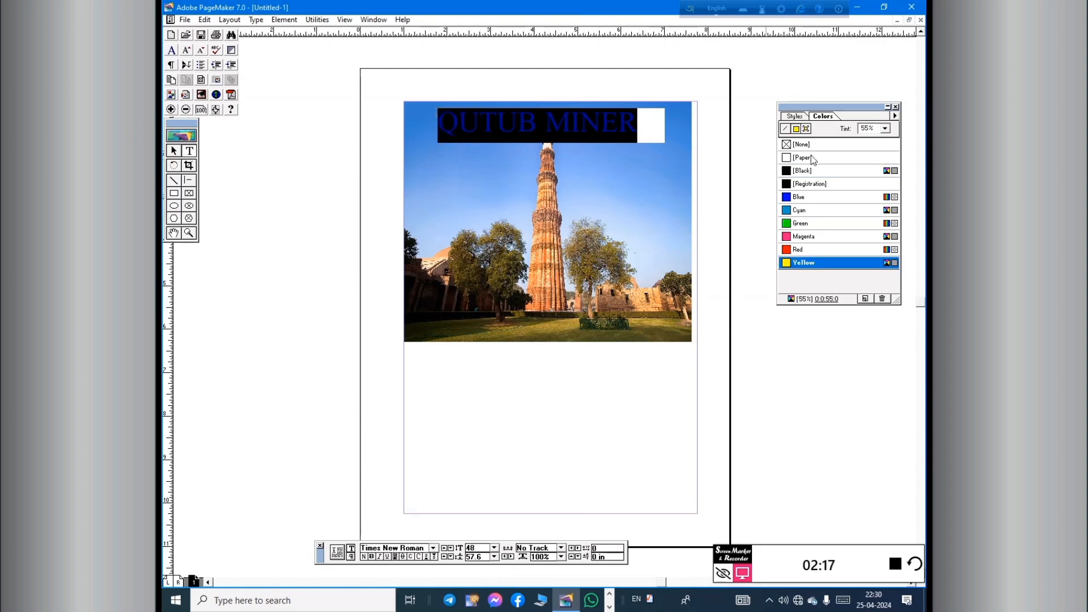
click(885, 129)
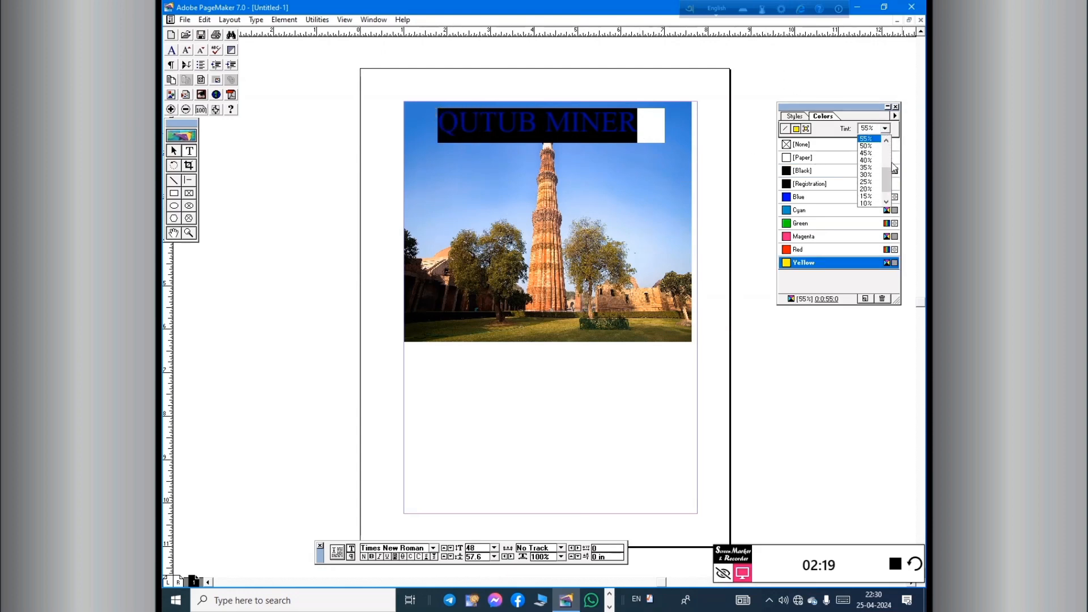
scroll(884, 170, up, 4)
click(867, 139)
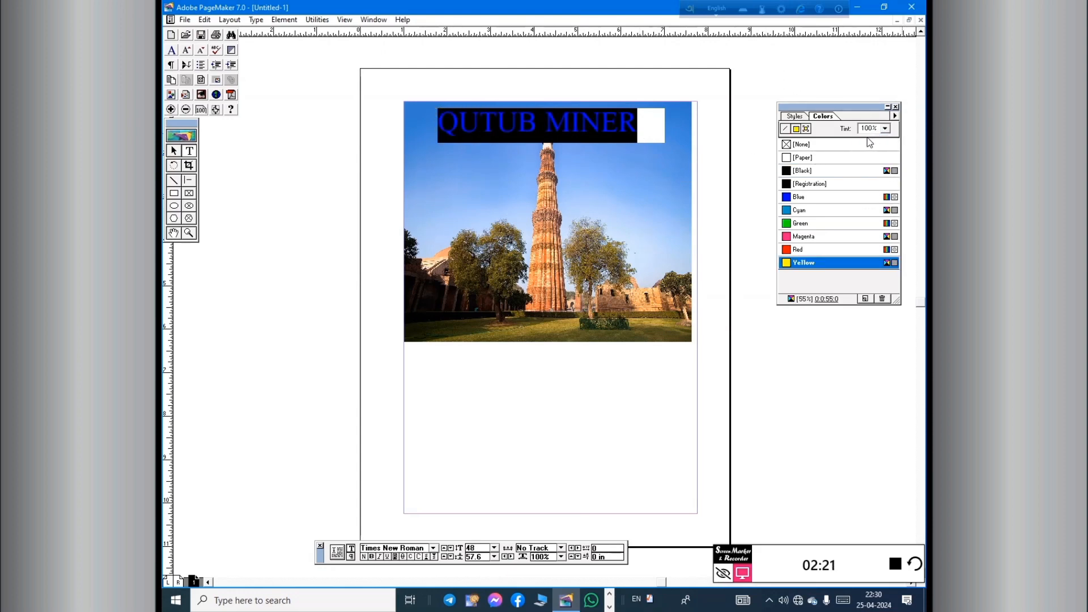
- Reposition the title block over the tower's tip, at about X 1.99 in, Y 0.90 in
click(174, 150)
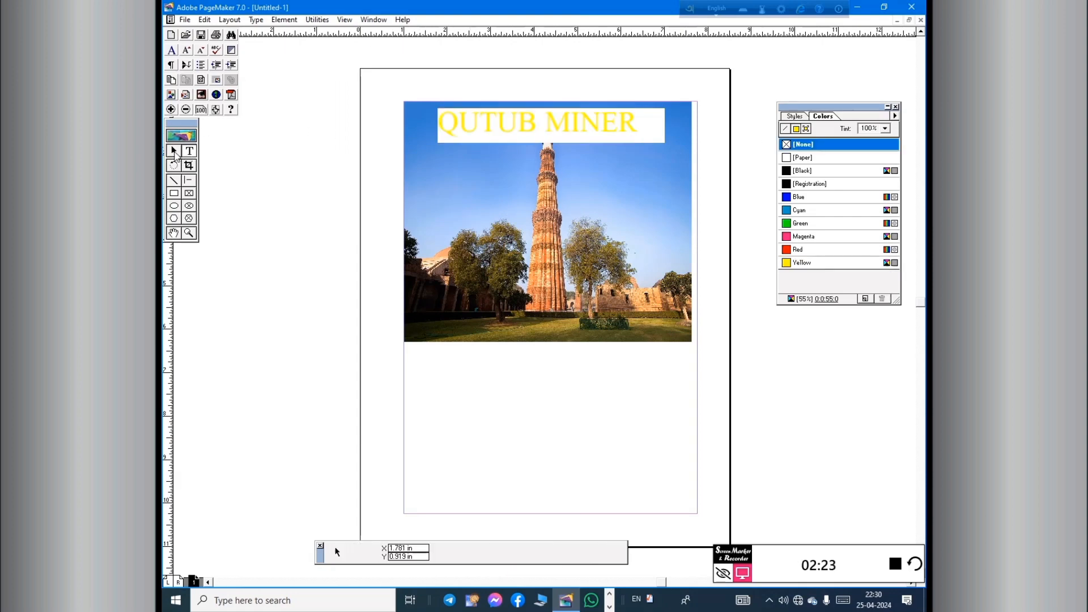
click(488, 124)
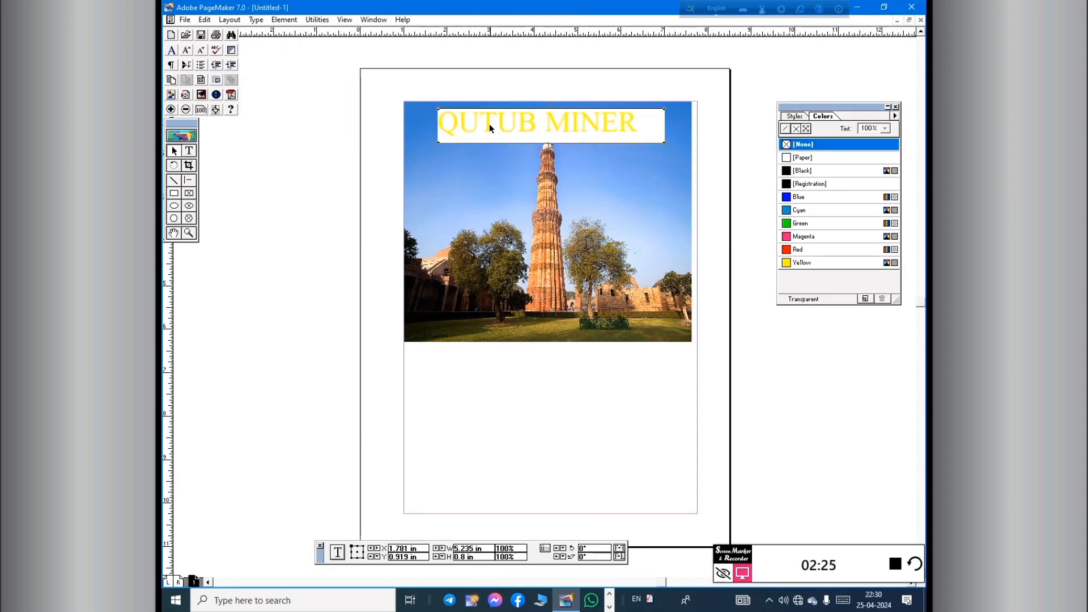
drag(488, 124, 475, 136)
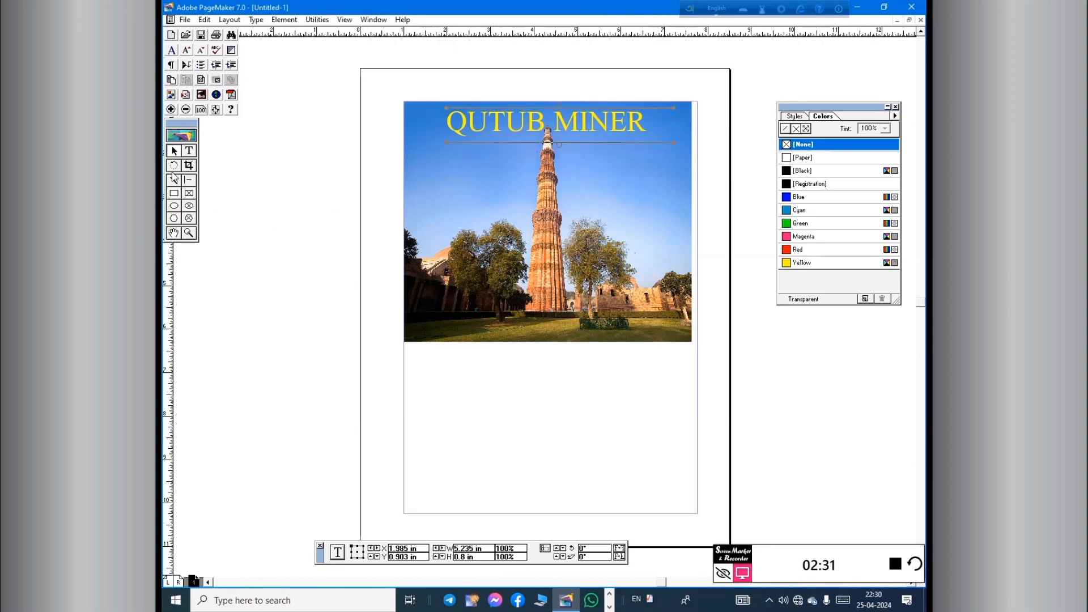
- Add a separate text block reading "2024" on the pasteboard beside the page
click(189, 150)
drag(244, 147, 364, 204)
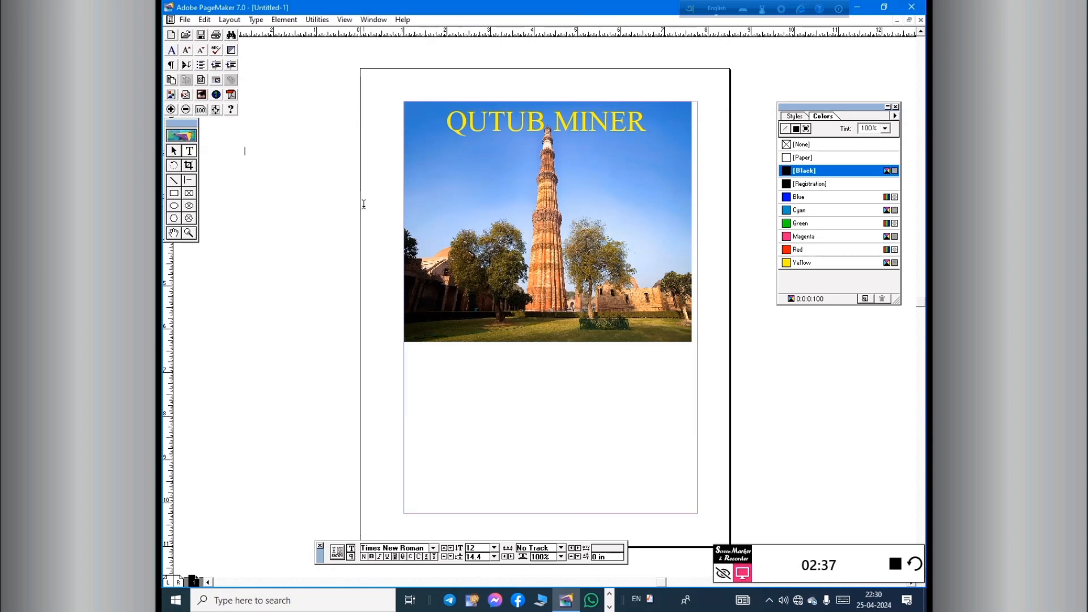
text(20)
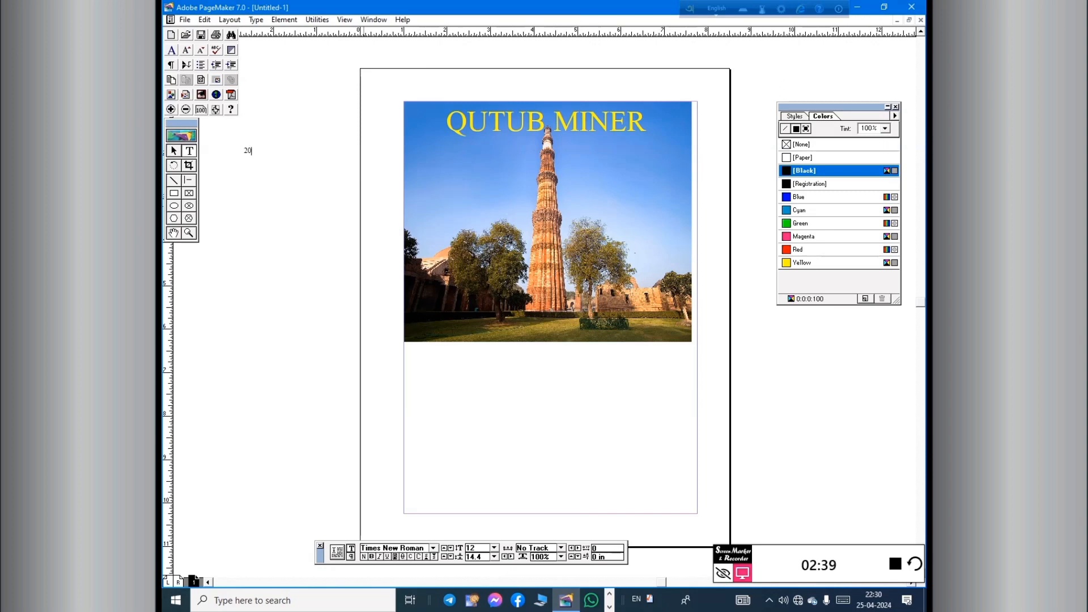
text(24)
- Format the pasteboard text "2024" as bold italic at 30 pt
drag(265, 150, 230, 151)
click(371, 557)
click(378, 556)
click(494, 548)
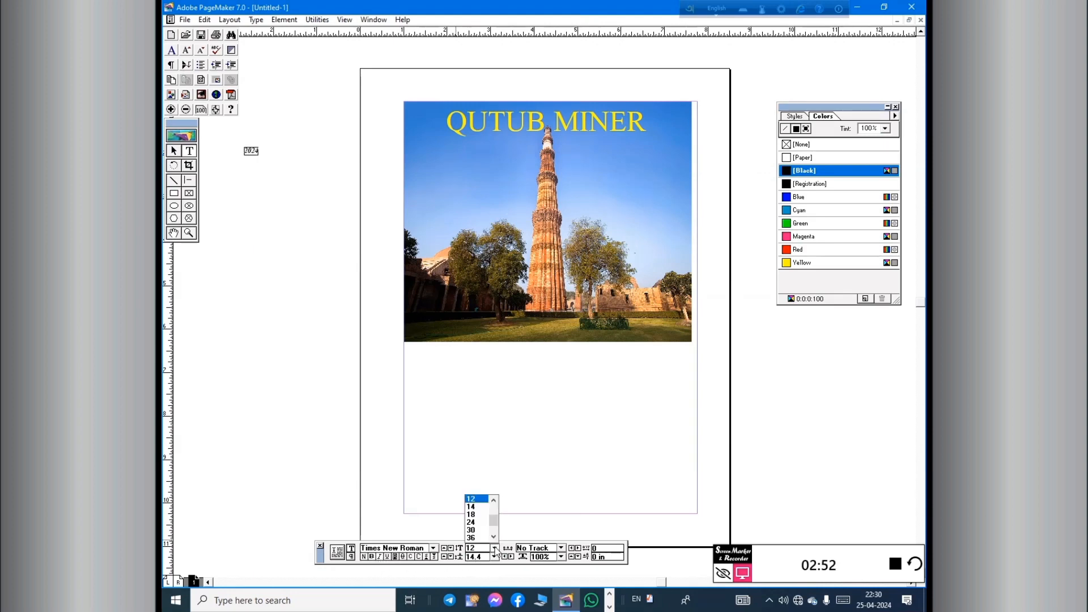
click(471, 530)
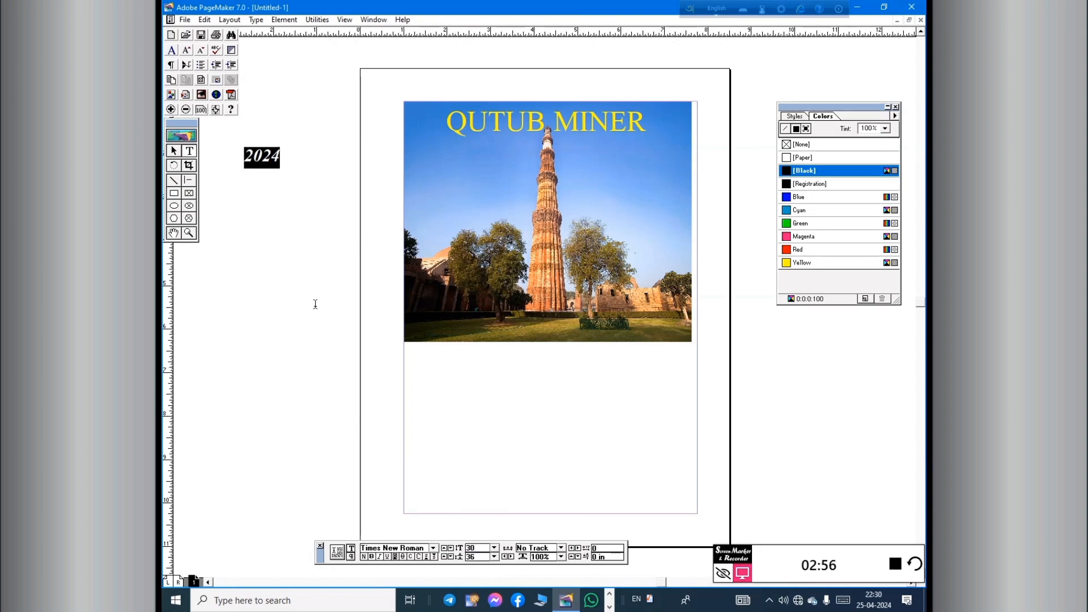
- Narrow the "2024" text block to about 1.13 in wide and place it over the sky left of the tower, below the title
click(174, 151)
click(256, 164)
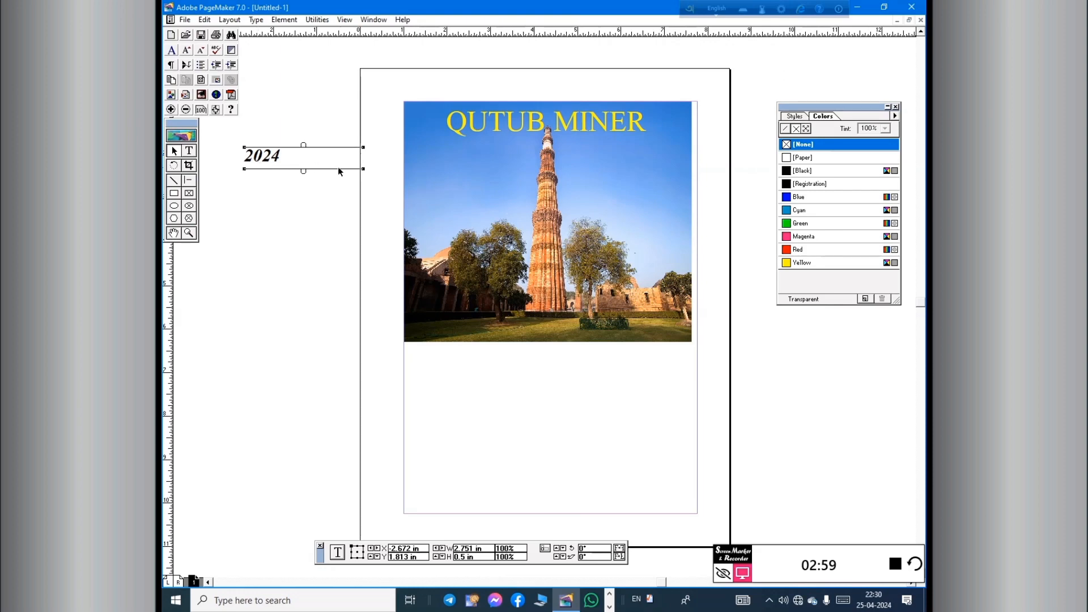
drag(365, 171, 473, 165)
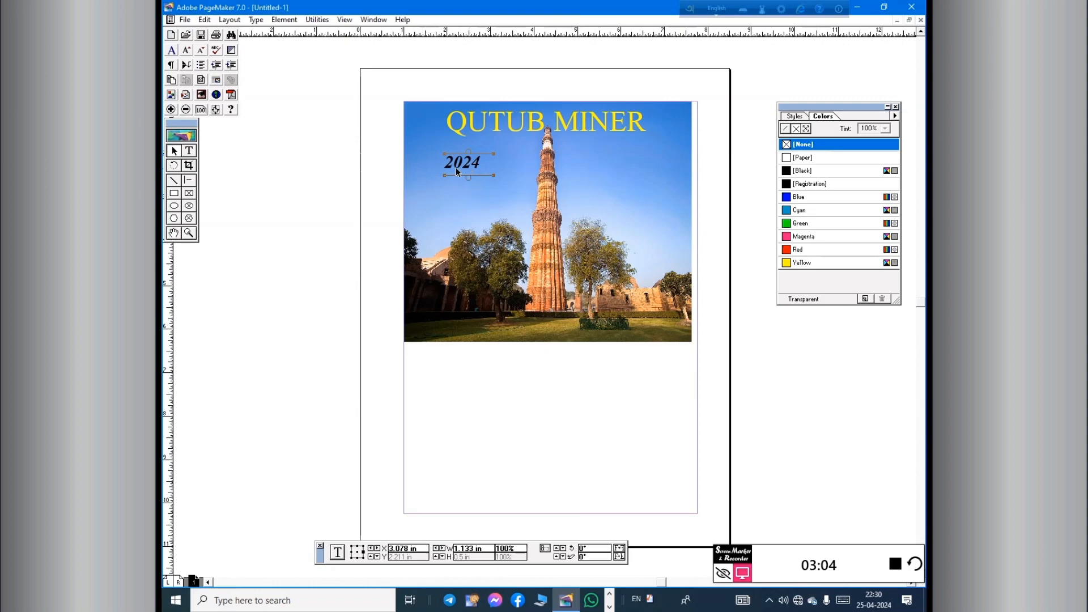
- Rotate the "2024" block about 32.6° counterclockwise and move it right of the tower, its upper-right corner near X 6.66 in, Y 1.78 in
click(175, 166)
drag(493, 153, 510, 146)
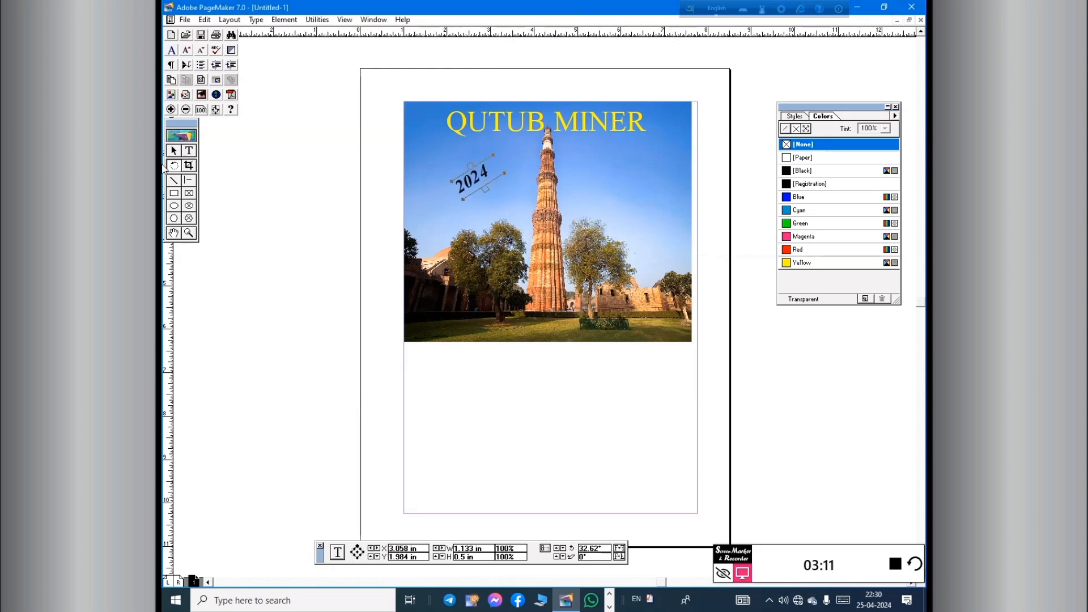
click(174, 151)
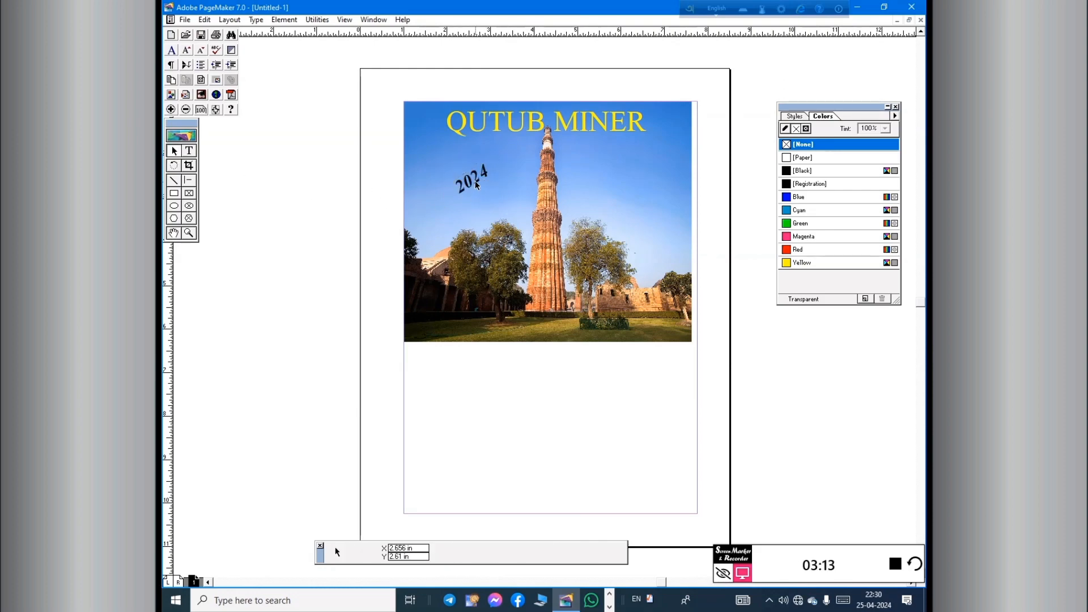
drag(476, 184, 631, 175)
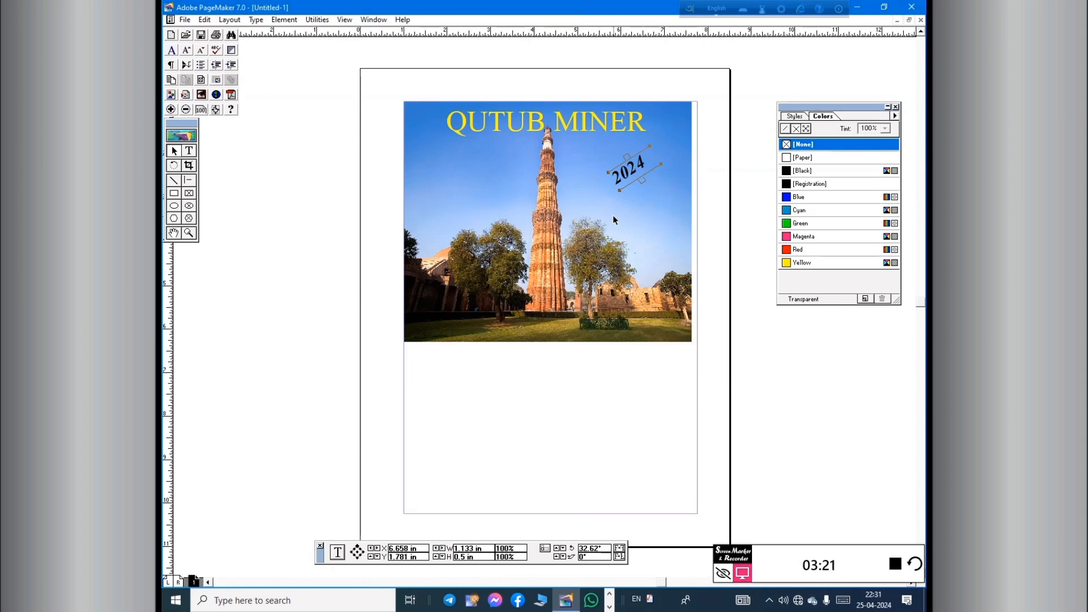
click(895, 565)
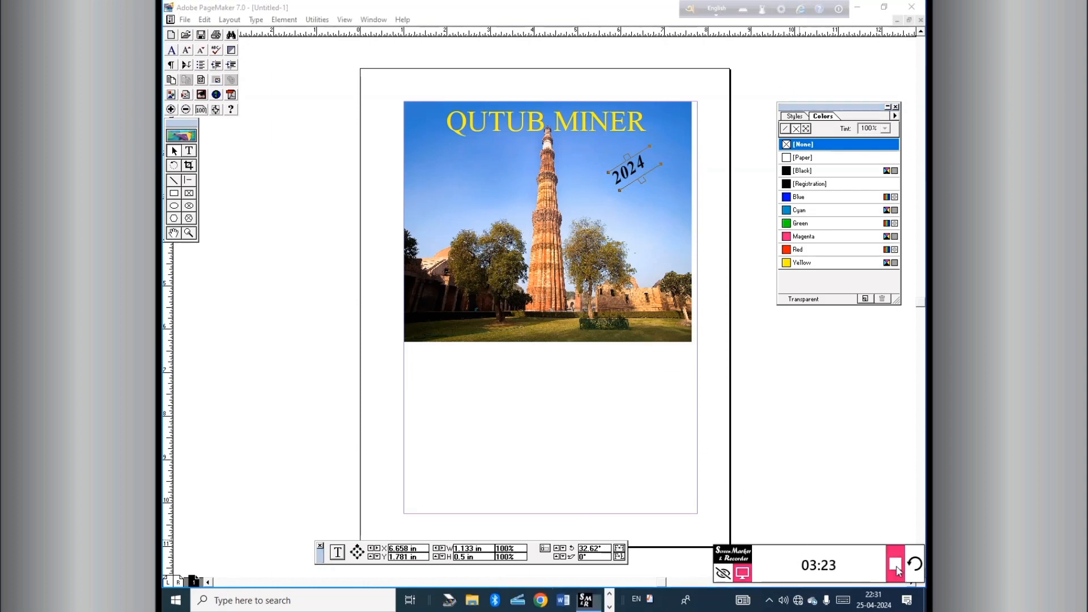